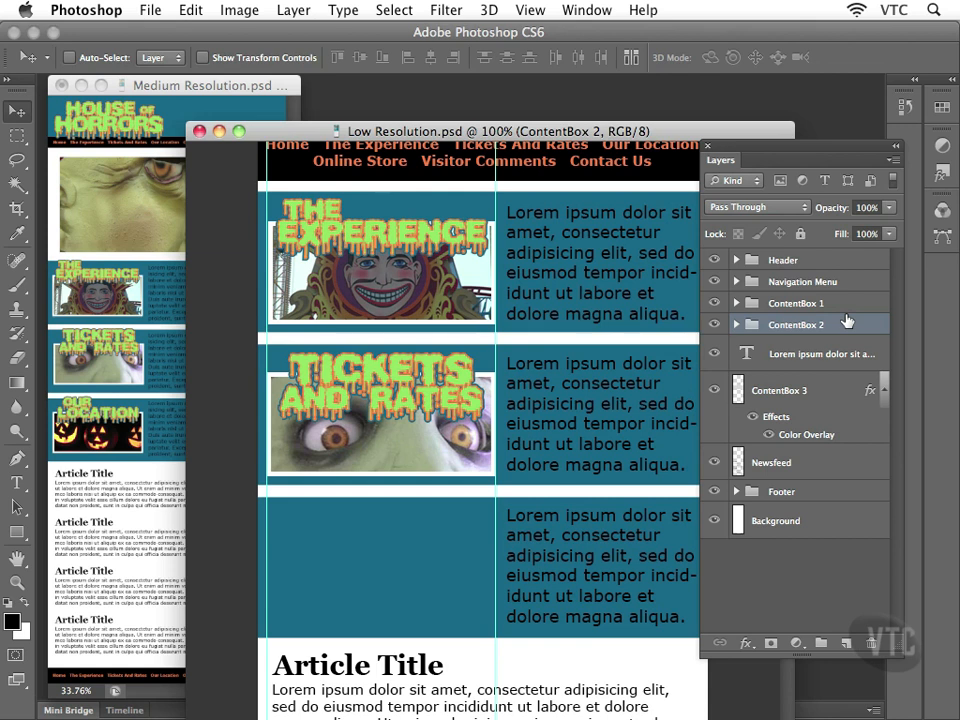
Step: Copy the Vector Smart Object, Lobo235 and Photo layers from Medium Resolution.psd's ContentBox 3 group into Low Resolution.psd above its ContentBox 3 layer
click(775, 395)
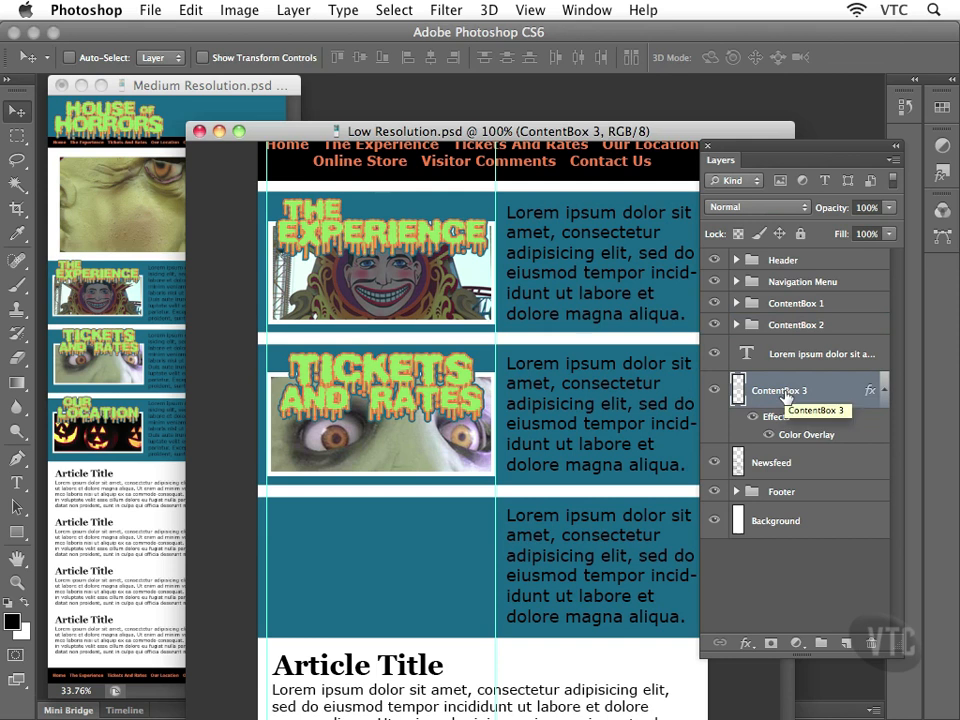
click(140, 447)
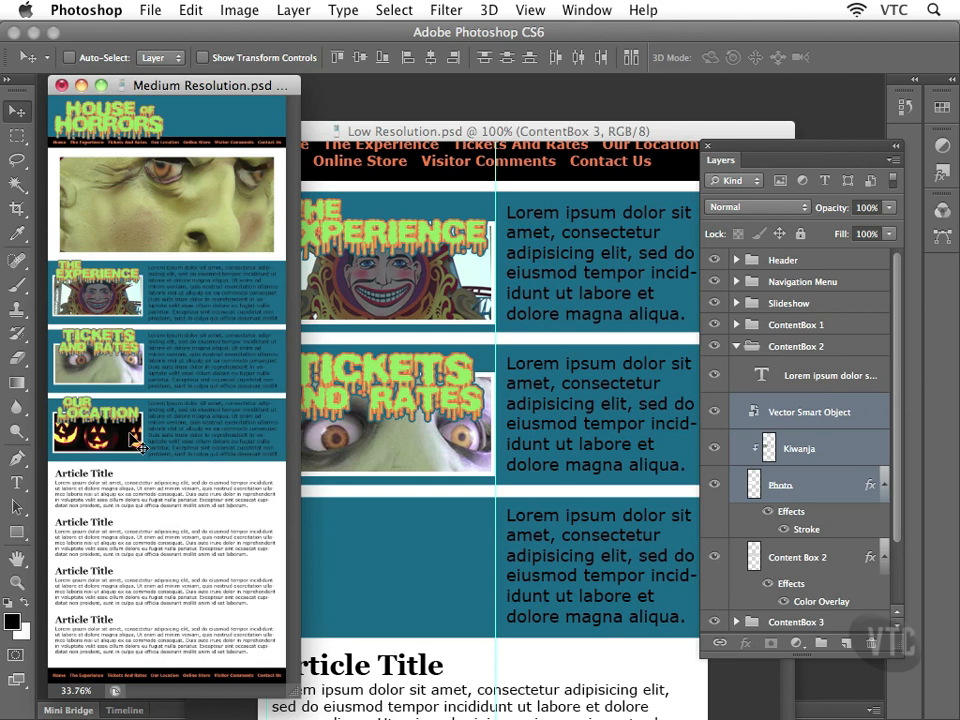
click(737, 346)
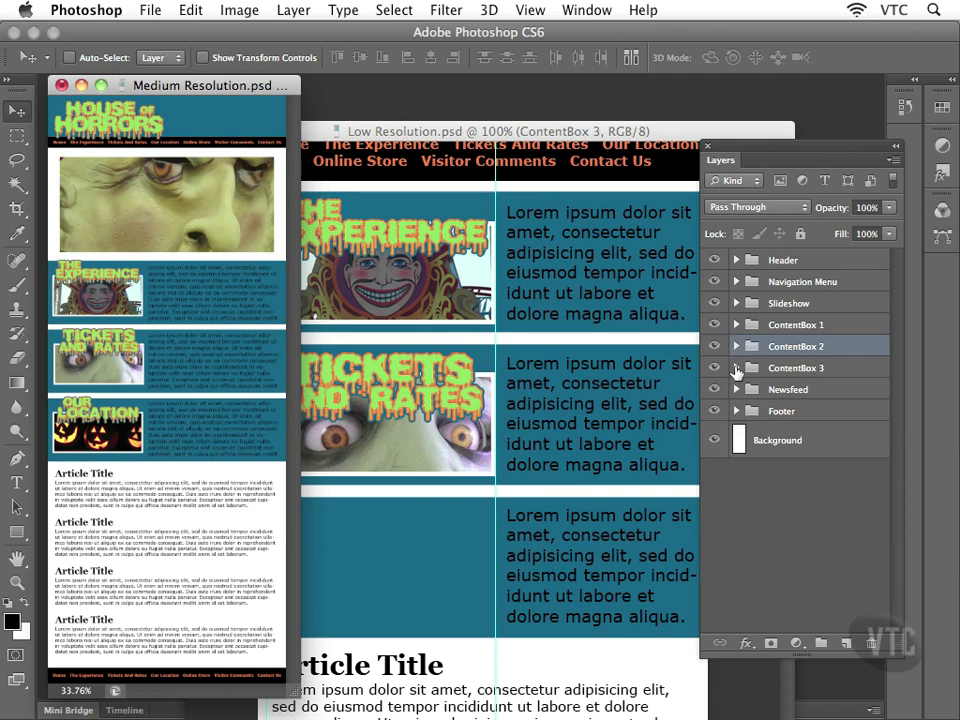
click(736, 368)
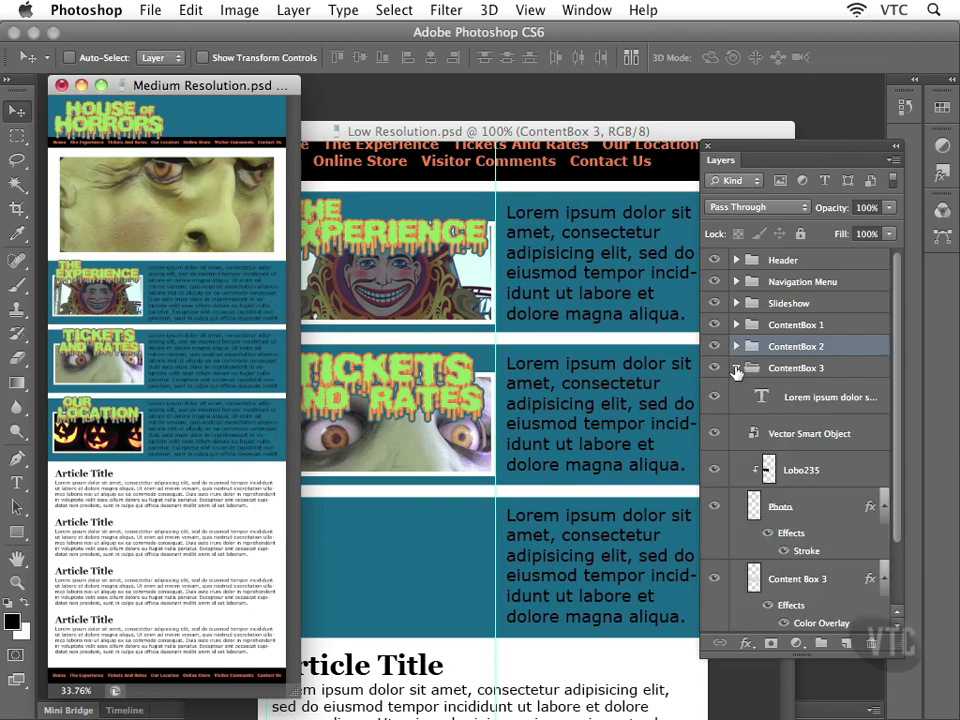
click(790, 368)
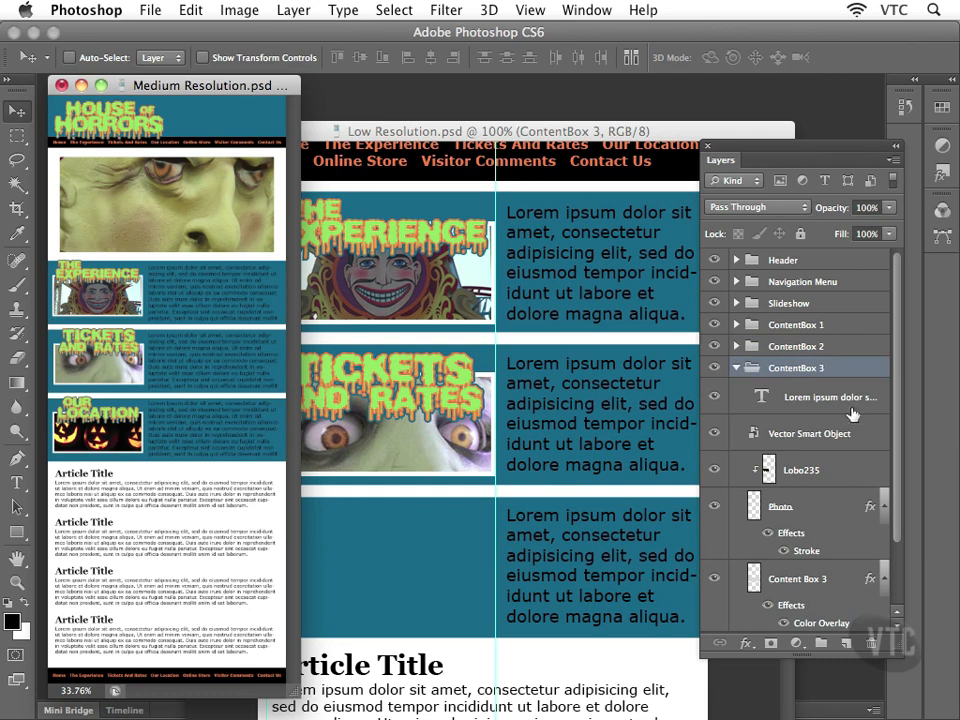
click(830, 436)
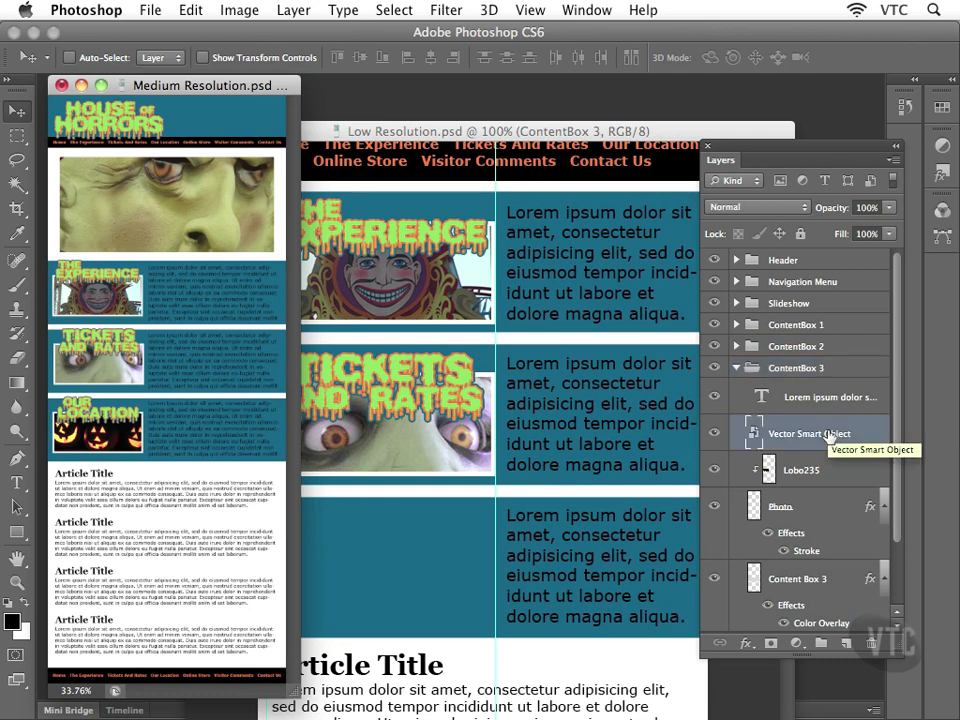
shift+click(815, 471)
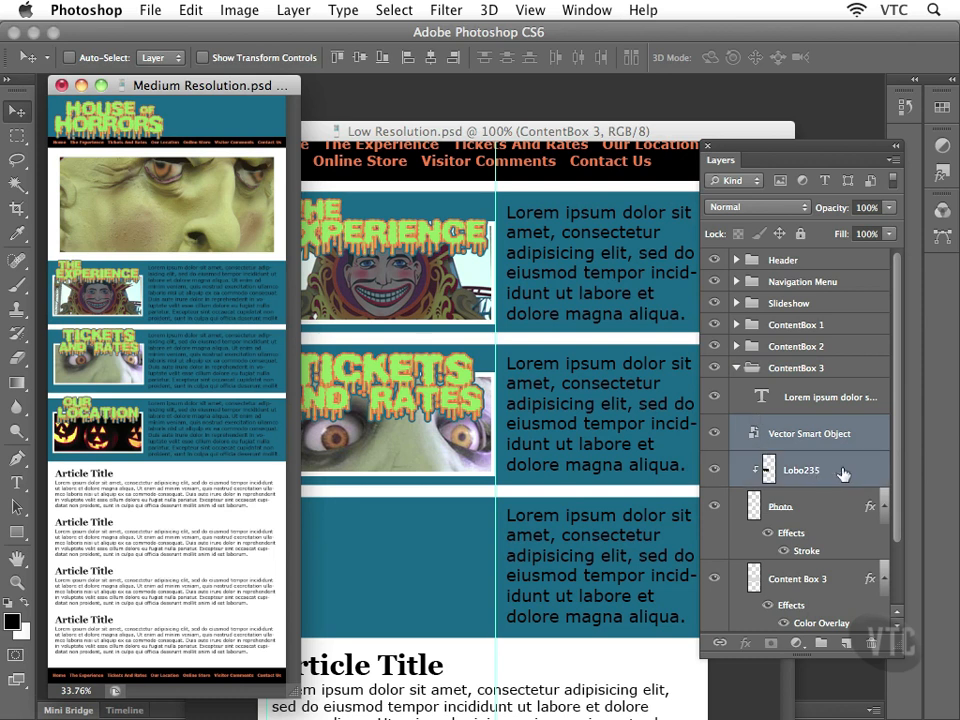
shift+click(815, 506)
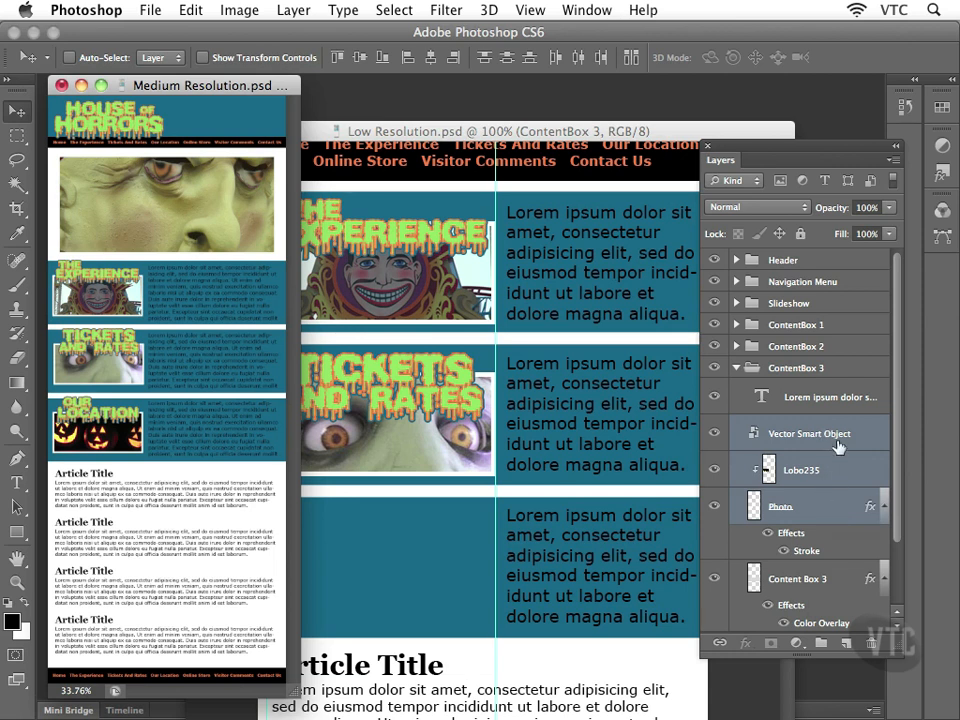
drag(836, 434, 396, 554)
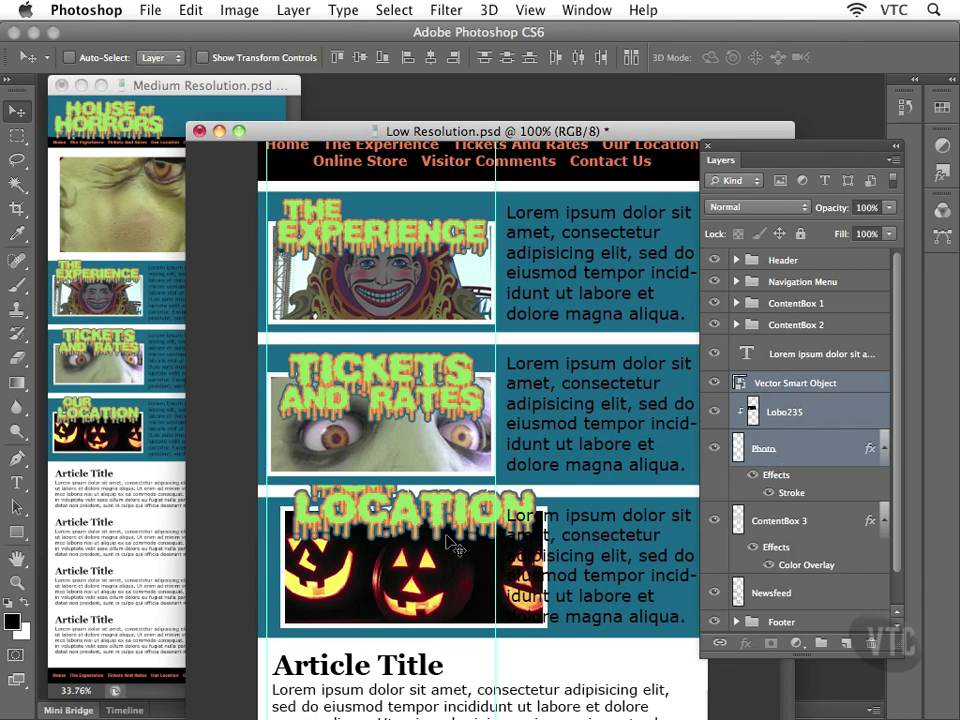
Step: Scale the copied Our Location title and photo to about 85% so the photo fits between the vertical guides
key(super+t)
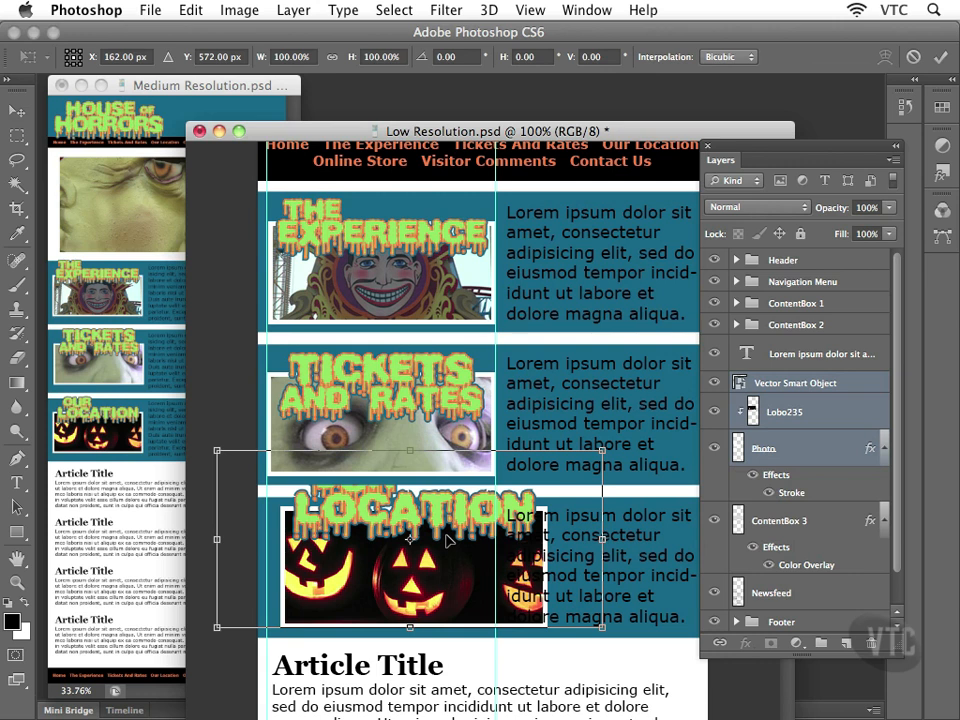
drag(601, 452, 542, 479)
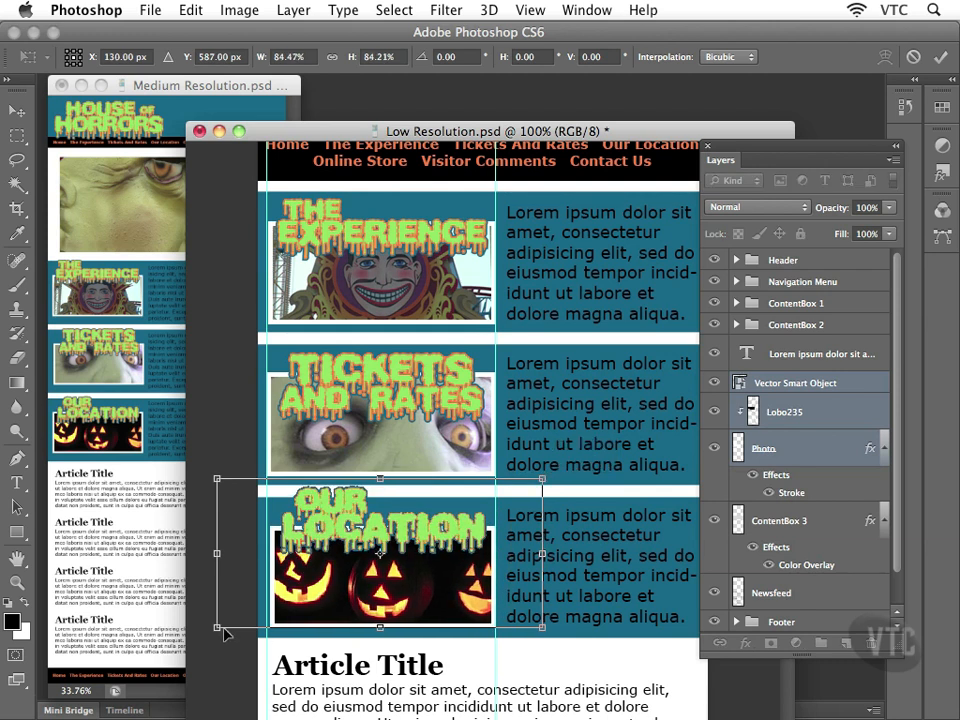
drag(218, 480, 212, 476)
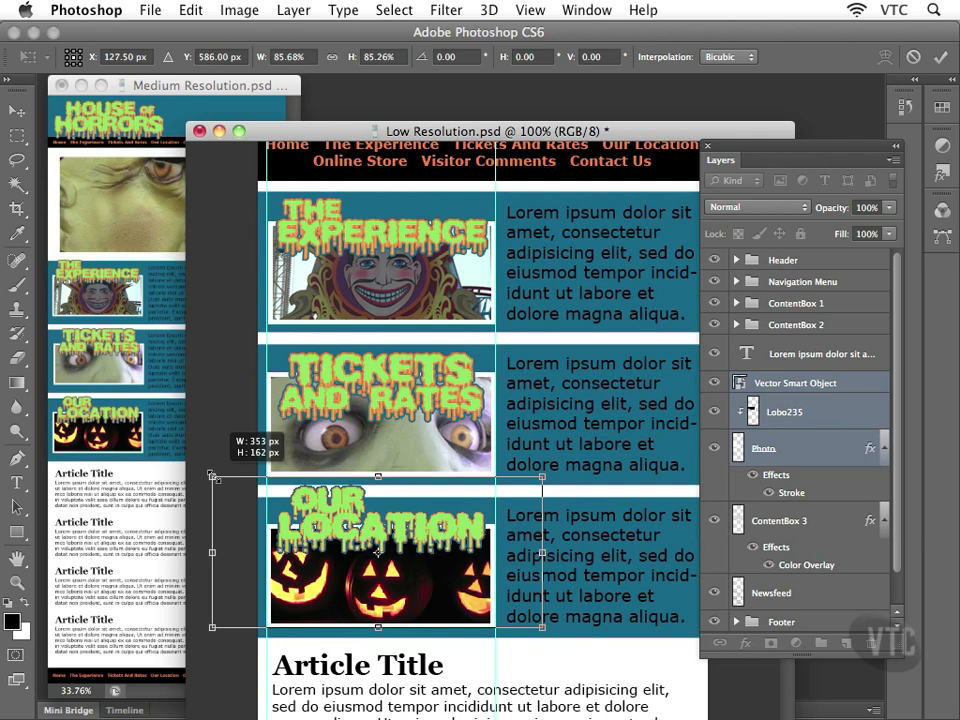
key(Return)
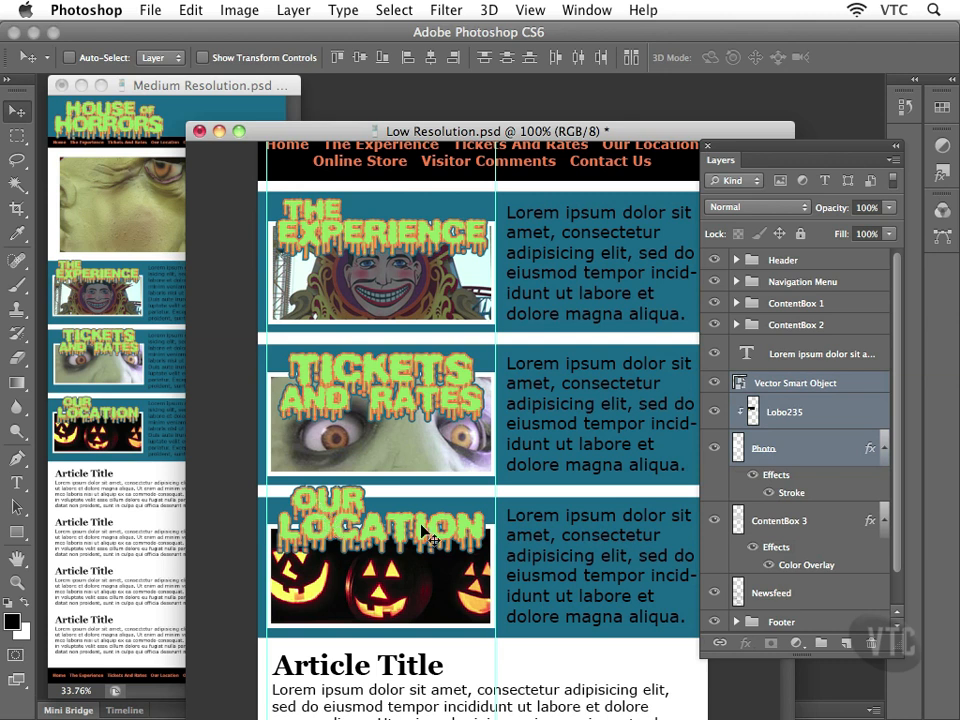
Step: Nudge the Our Location title's vector smart object down so it sits inside the third content box
click(793, 385)
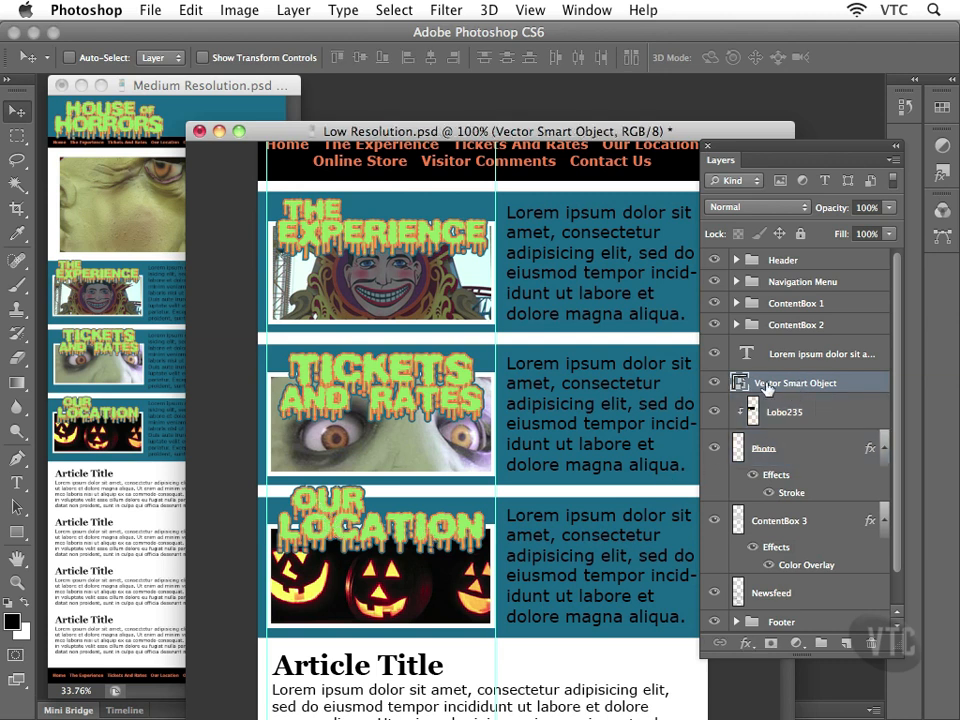
key(Down)
key(Down)
key(Down)
key(Down)
key(Down)
key(Down)
key(Down)
key(Down)
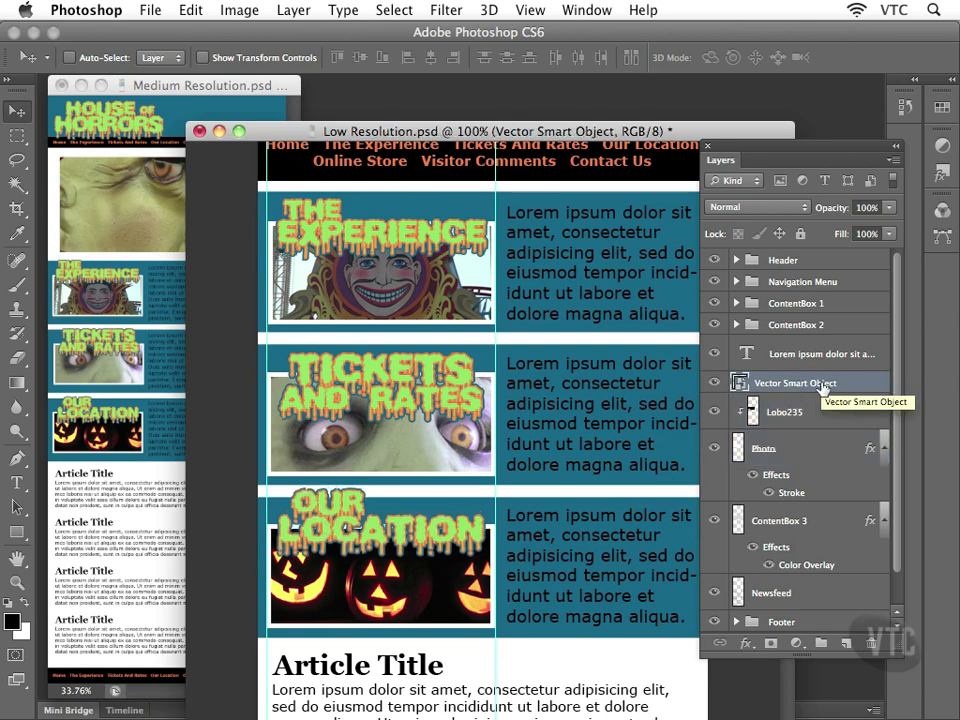
key(Down)
key(Down)
key(Down)
key(Down)
key(Down)
key(Down)
key(Down)
key(Down)
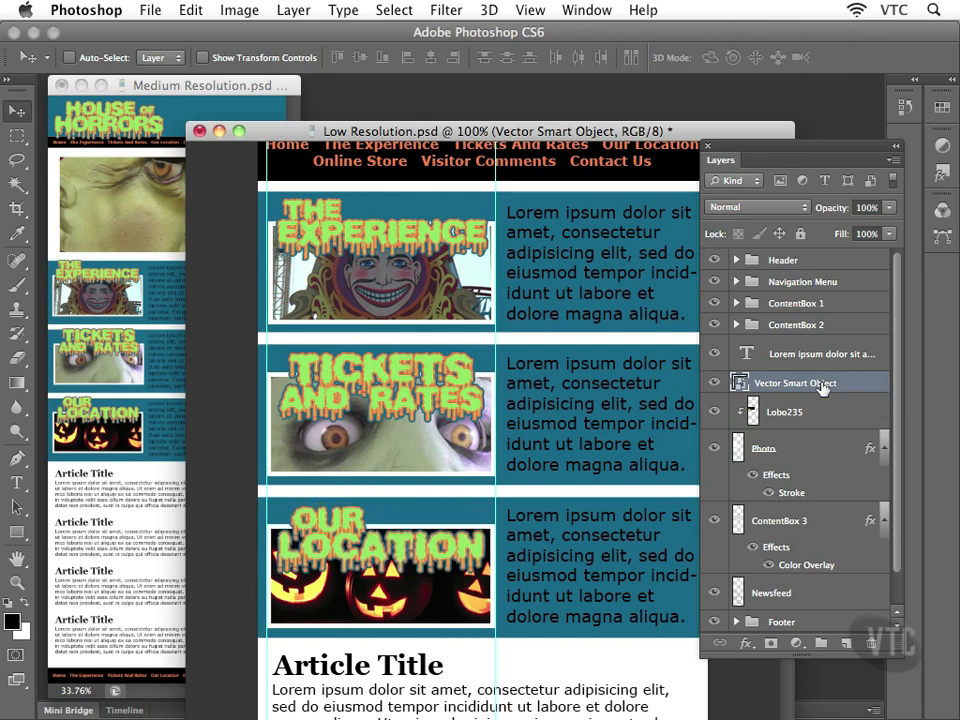
click(810, 414)
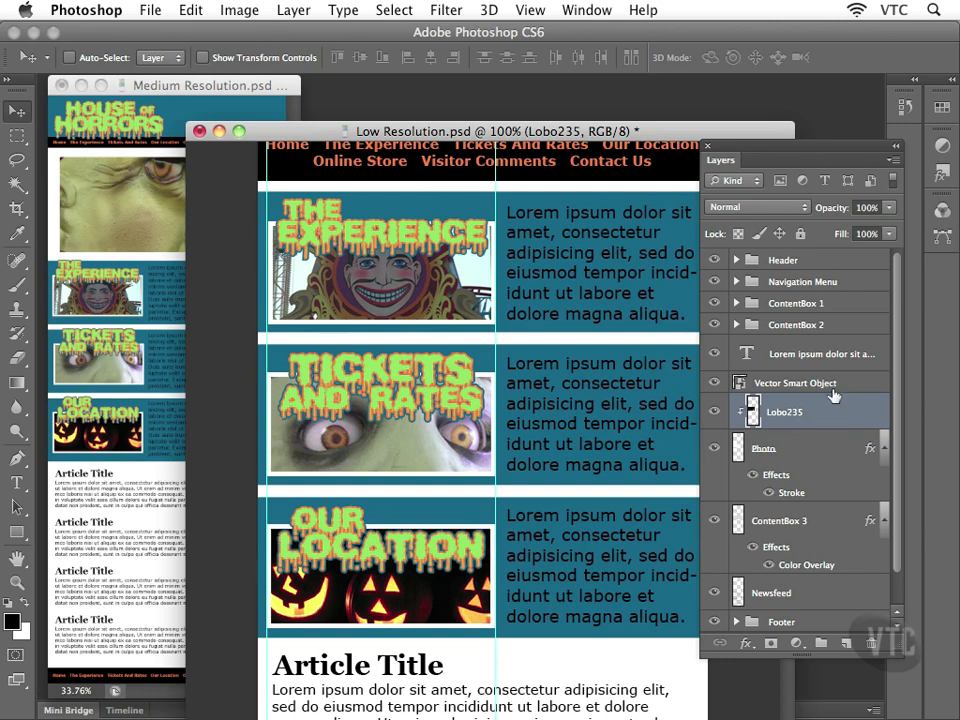
Step: Group the third box's text, Vector Smart Object, Lobo235, Photo and ContentBox 3 layers, and name the group ContentBox 3
click(787, 355)
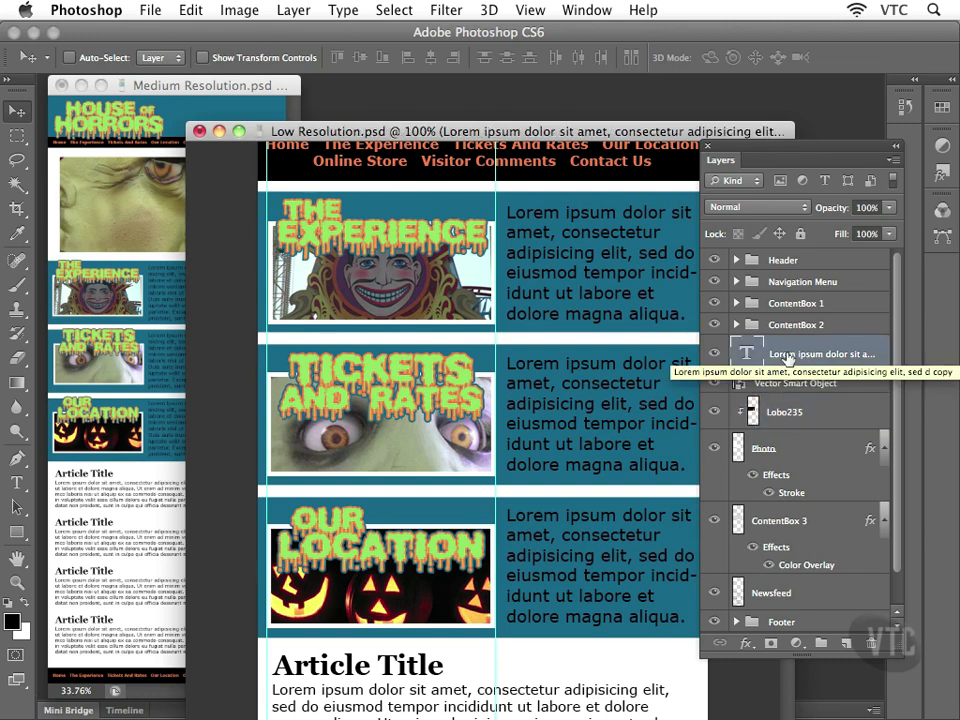
shift+click(785, 385)
shift+click(785, 413)
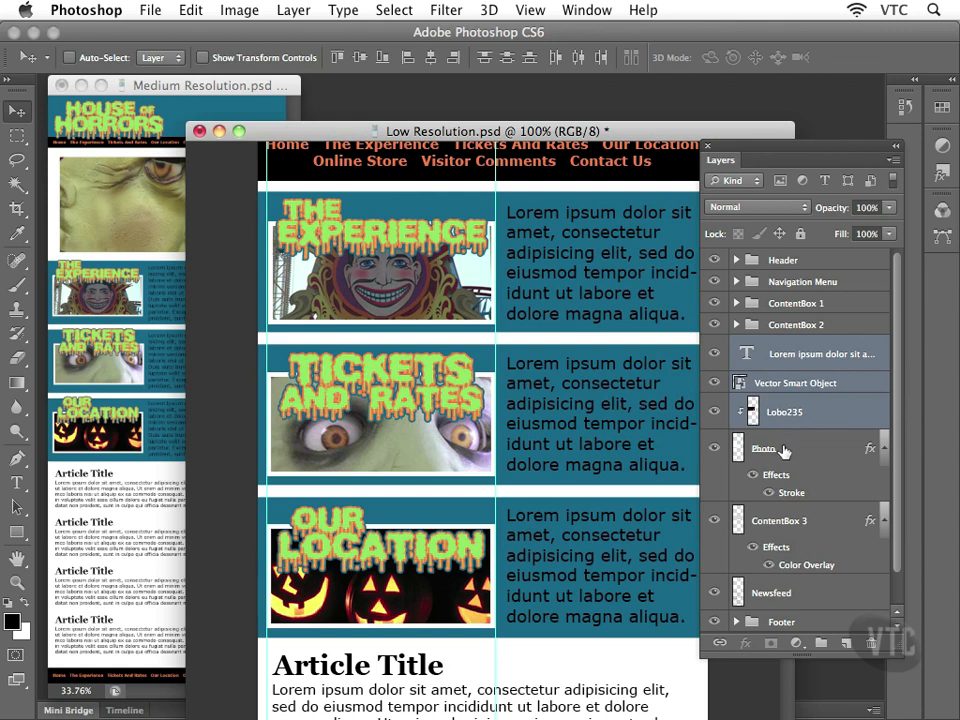
shift+click(785, 450)
shift+click(790, 524)
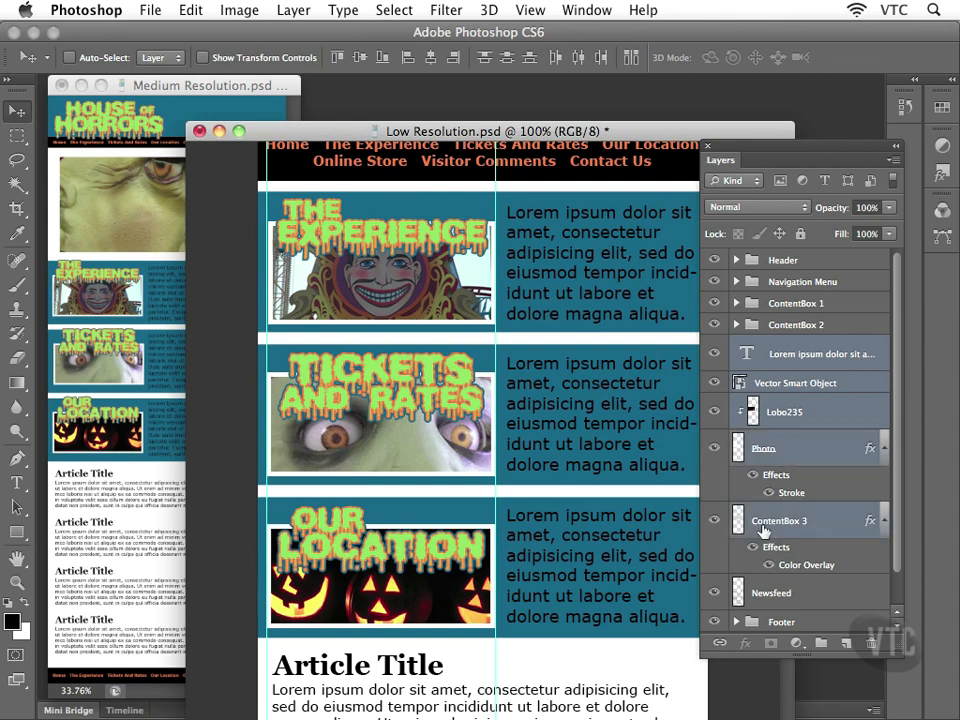
key(super+g)
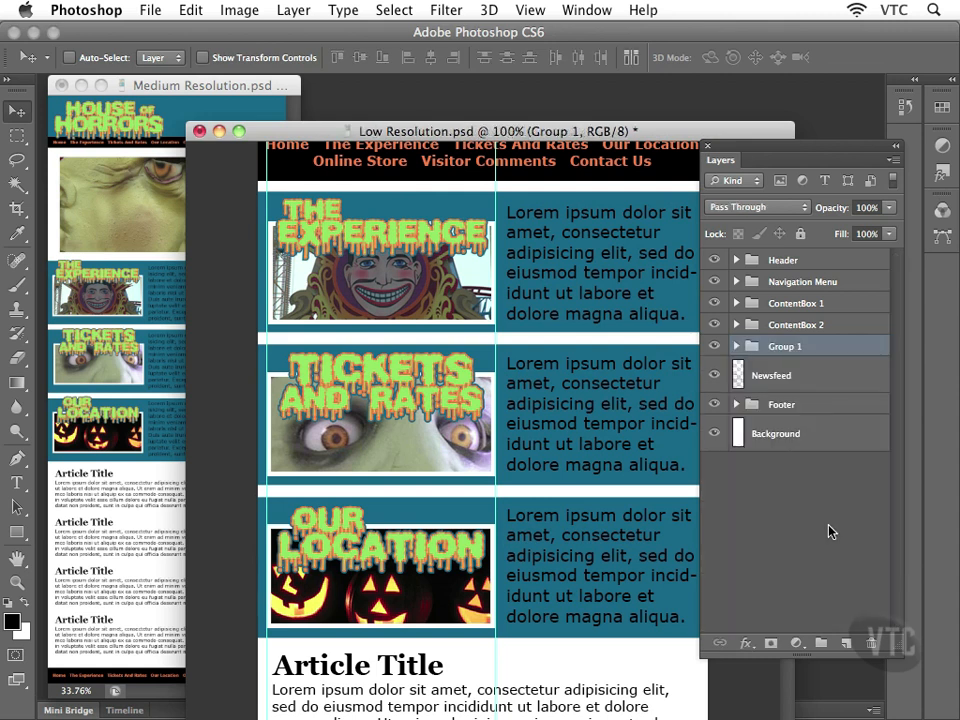
double_click(785, 347)
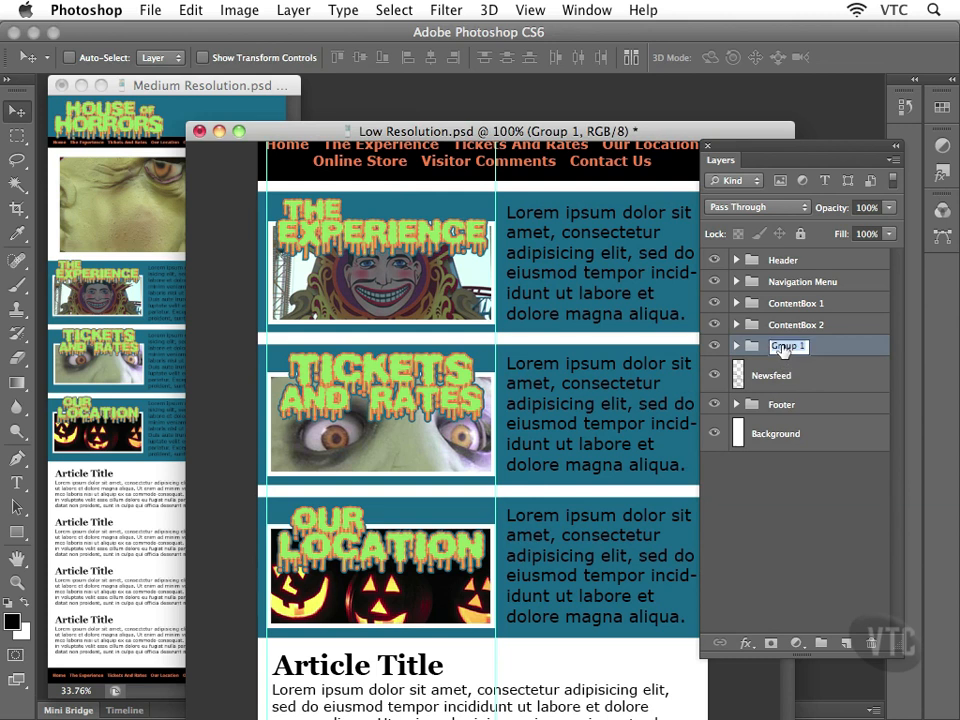
text(ContentBox 3)
key(Return)
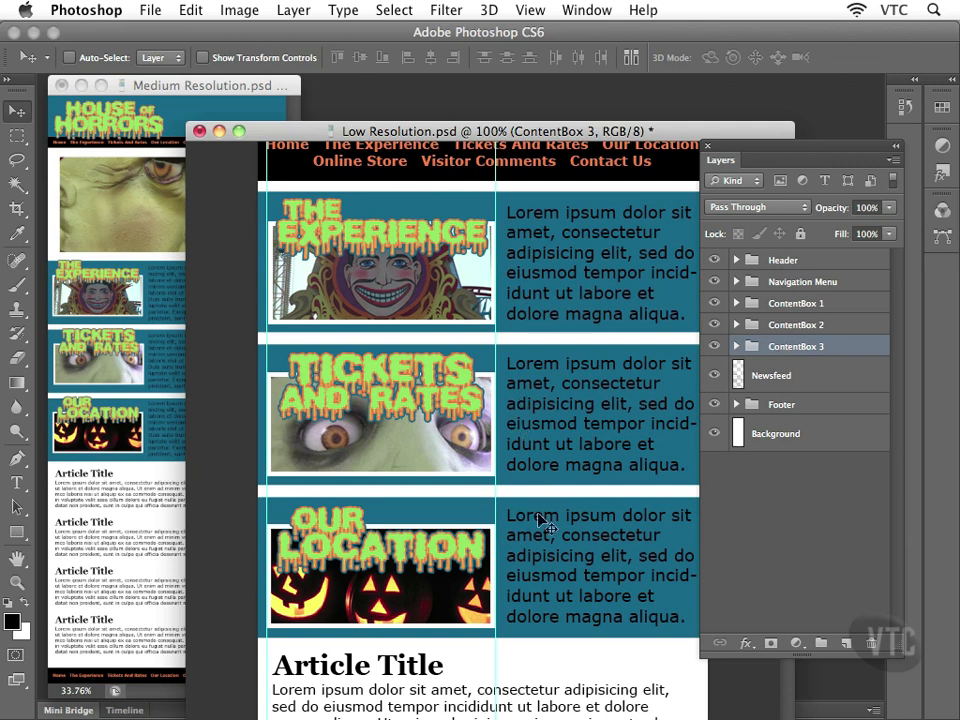
Step: Place the Newsfeed layer in its own group named Newsfeed and collapse the group
scroll(531, 540, down, 3)
scroll(542, 579, up, 8)
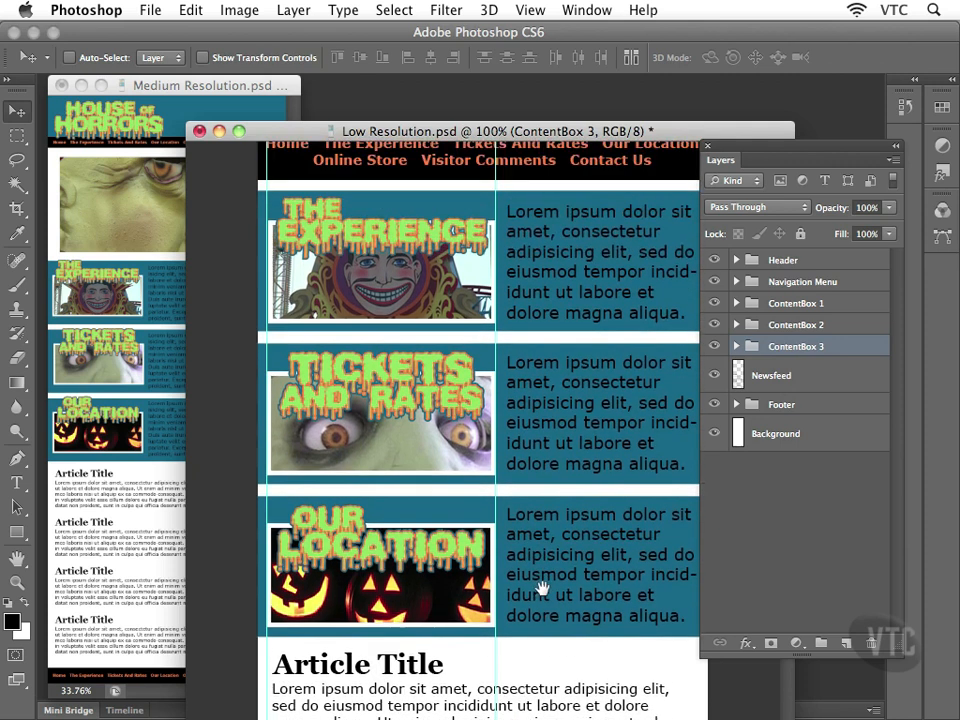
scroll(565, 500, down, 5)
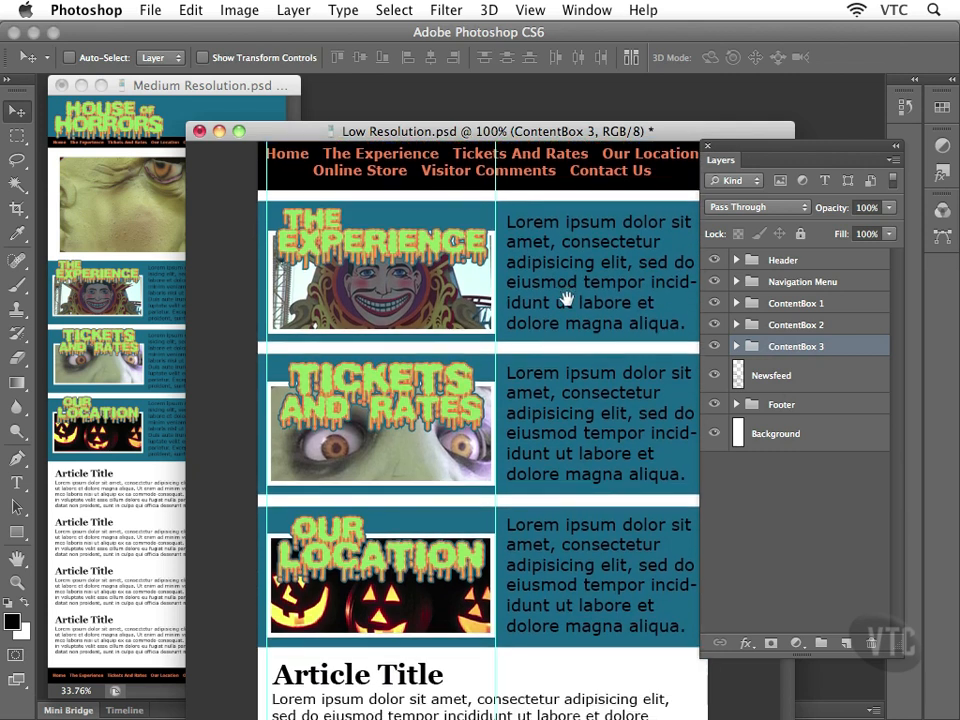
scroll(566, 527, down, 9)
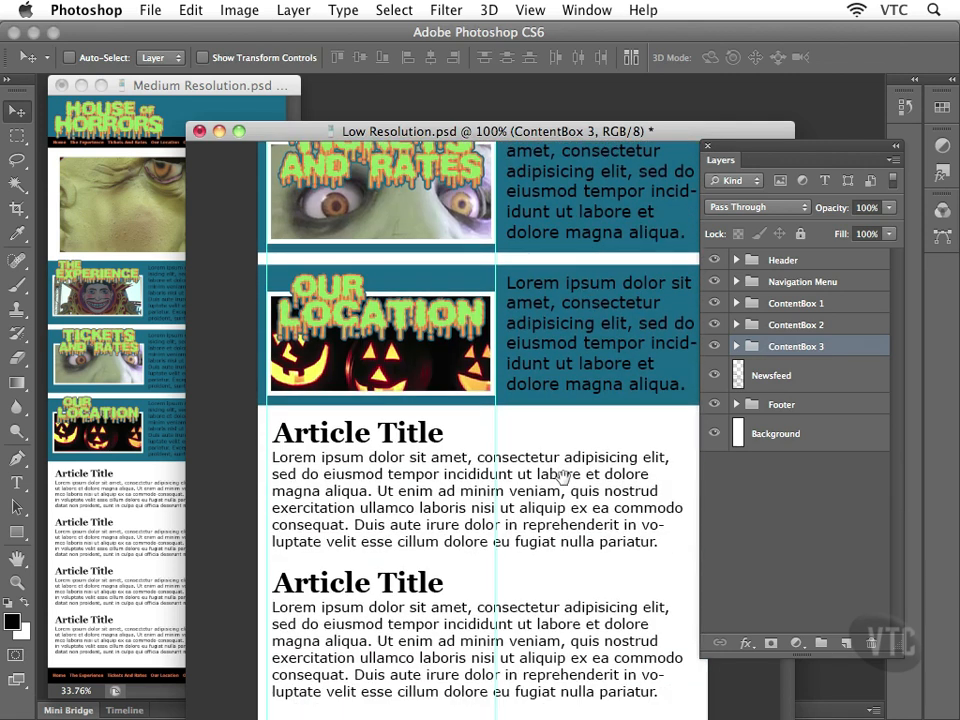
scroll(540, 420, down, 4)
click(775, 376)
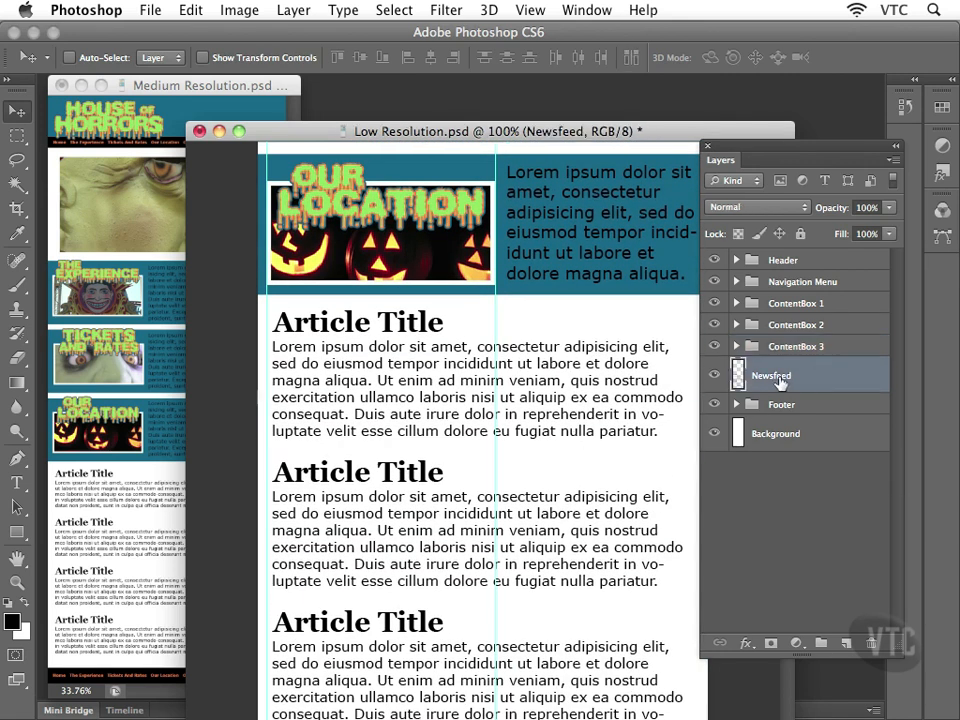
key(super+g)
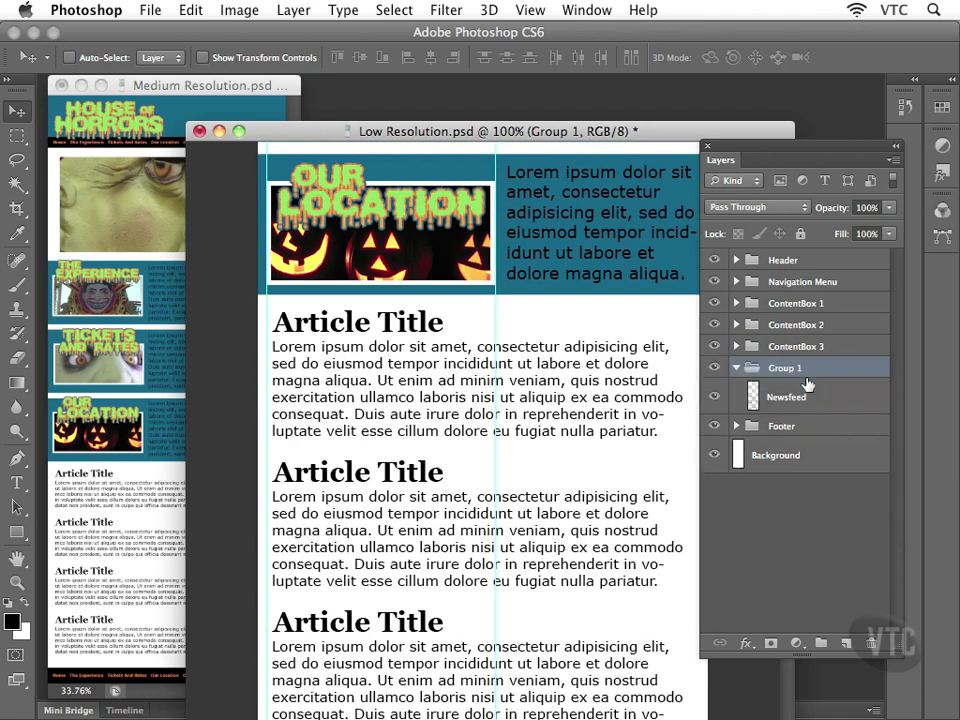
double_click(786, 369)
text(Newsfeed)
key(Return)
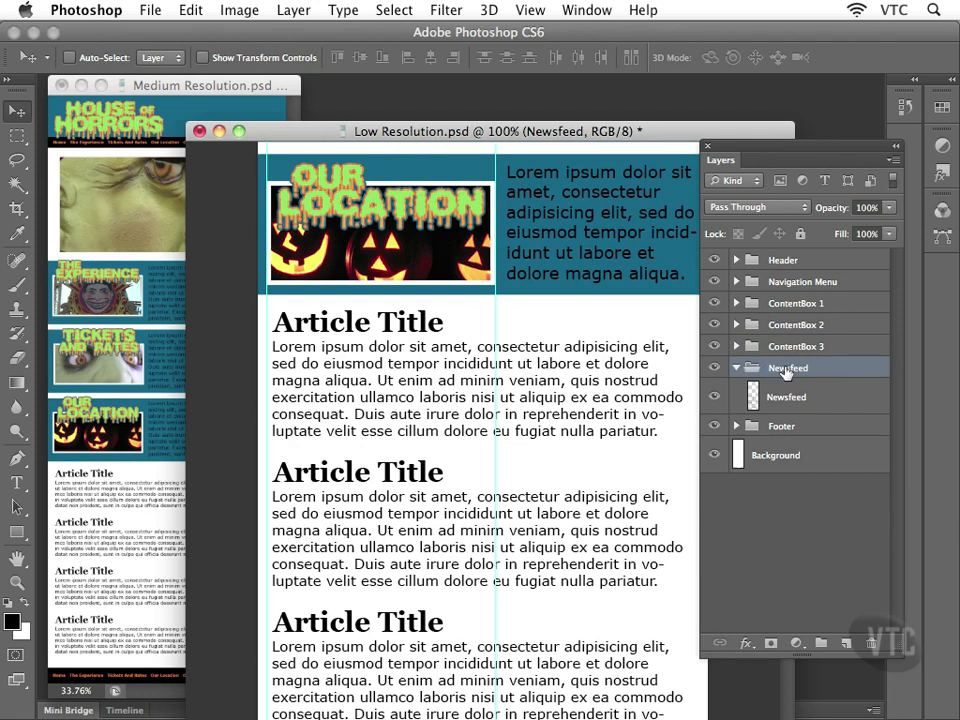
click(736, 368)
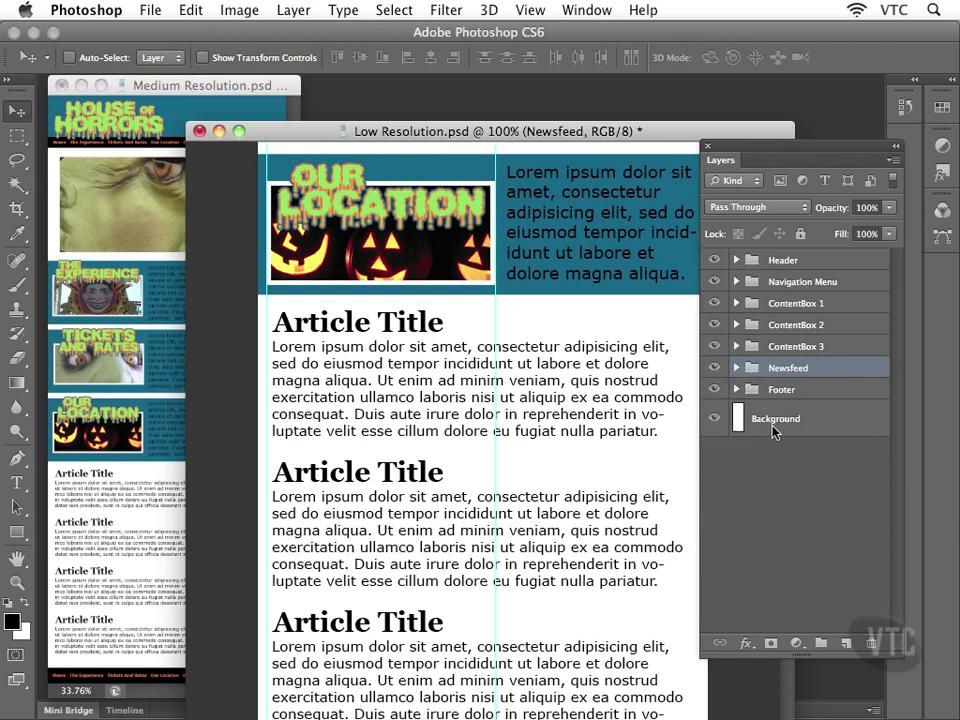
Step: Deselect all layers and save Low Resolution.psd
click(783, 506)
key(super+s)
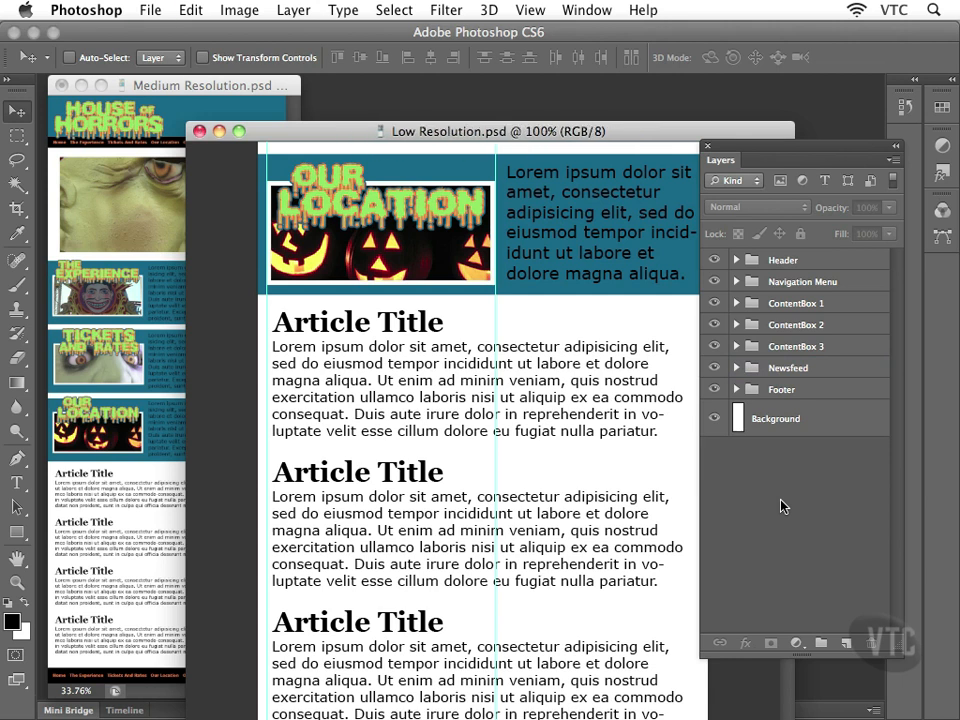
Step: Show the low-resolution layout in full-screen mode with the menu bar and hide the guides
key(f)
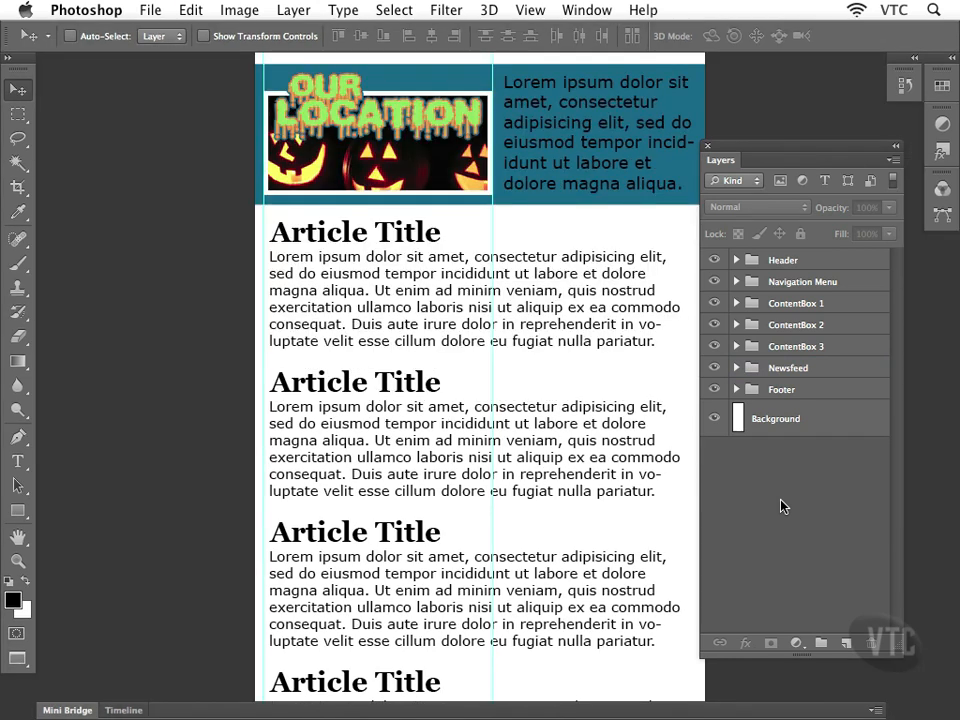
key(space)
drag(538, 364, 497, 499)
drag(510, 385, 527, 547)
drag(520, 327, 502, 468)
drag(507, 398, 516, 472)
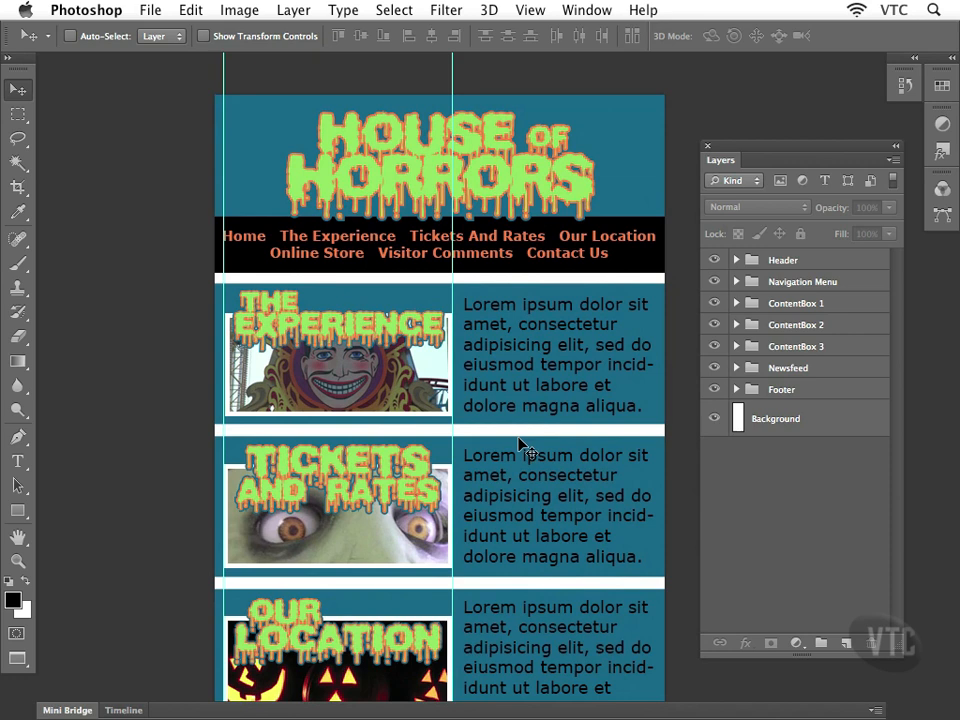
key(super+semicolon)
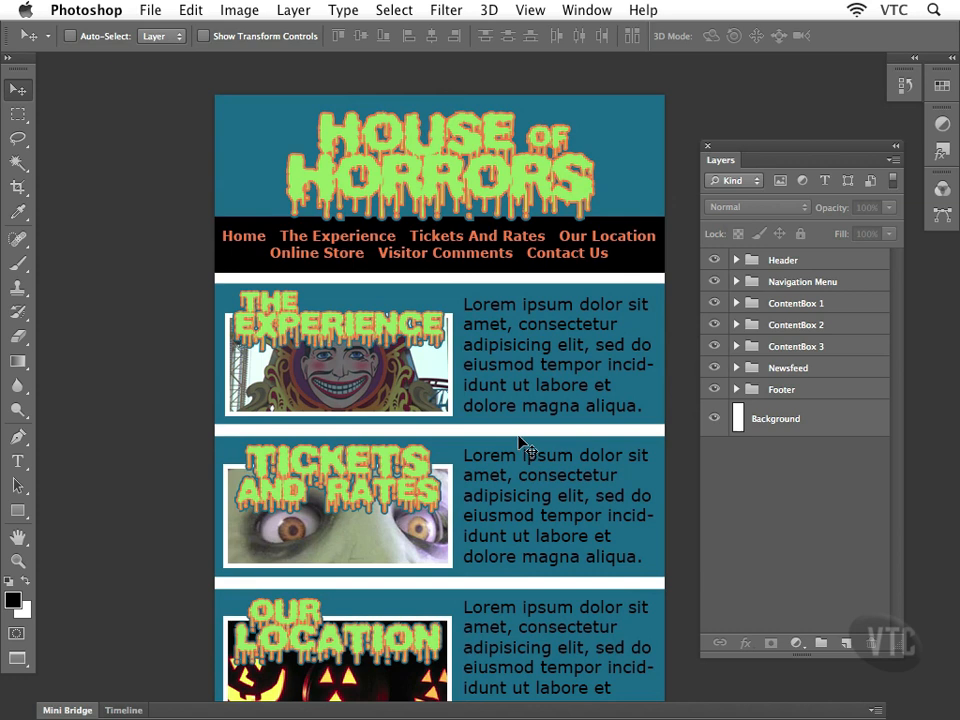
Step: Review the finished low-resolution page from the header through the content boxes to the articles below
drag(510, 497, 513, 335)
drag(510, 519, 534, 258)
drag(506, 450, 501, 294)
mouse_move(480, 508)
mouse_down()
mouse_move(480, 345)
mouse_move(458, 600)
mouse_up()
drag(488, 320, 488, 550)
drag(504, 408, 500, 521)
drag(506, 470, 506, 480)
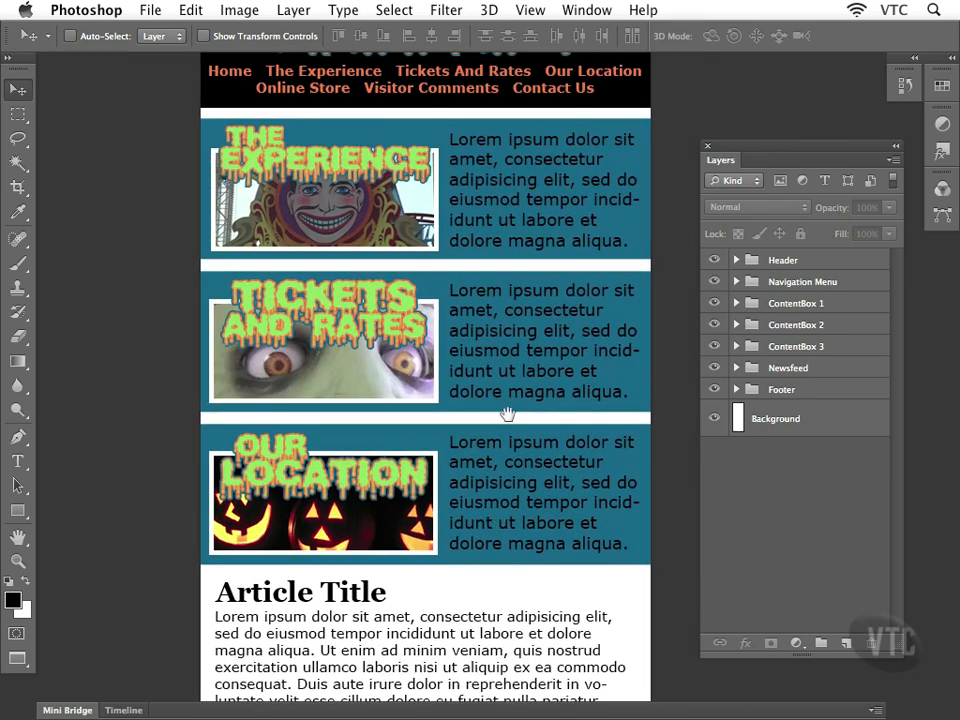
drag(501, 420, 501, 506)
drag(508, 458, 508, 489)
drag(524, 367, 524, 446)
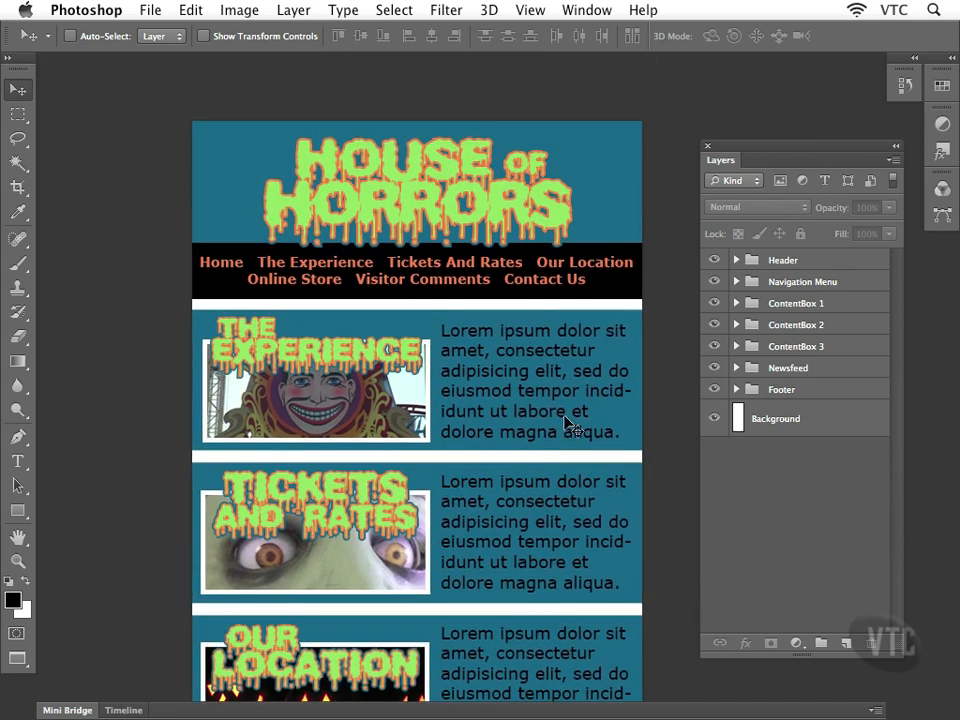
drag(467, 378, 467, 411)
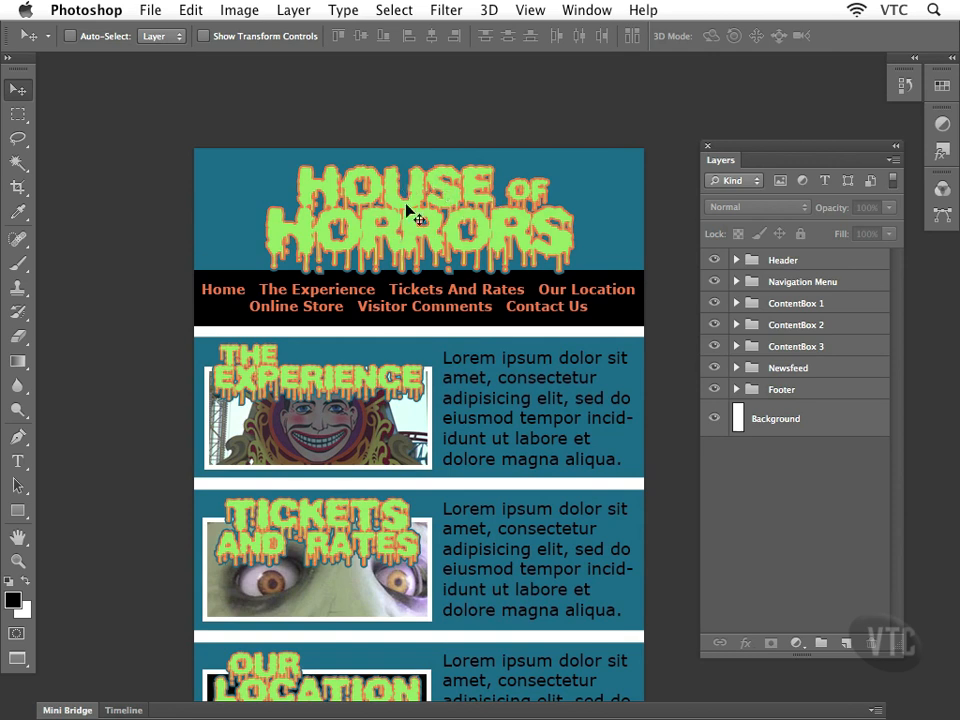
scroll(470, 310, down, 3)
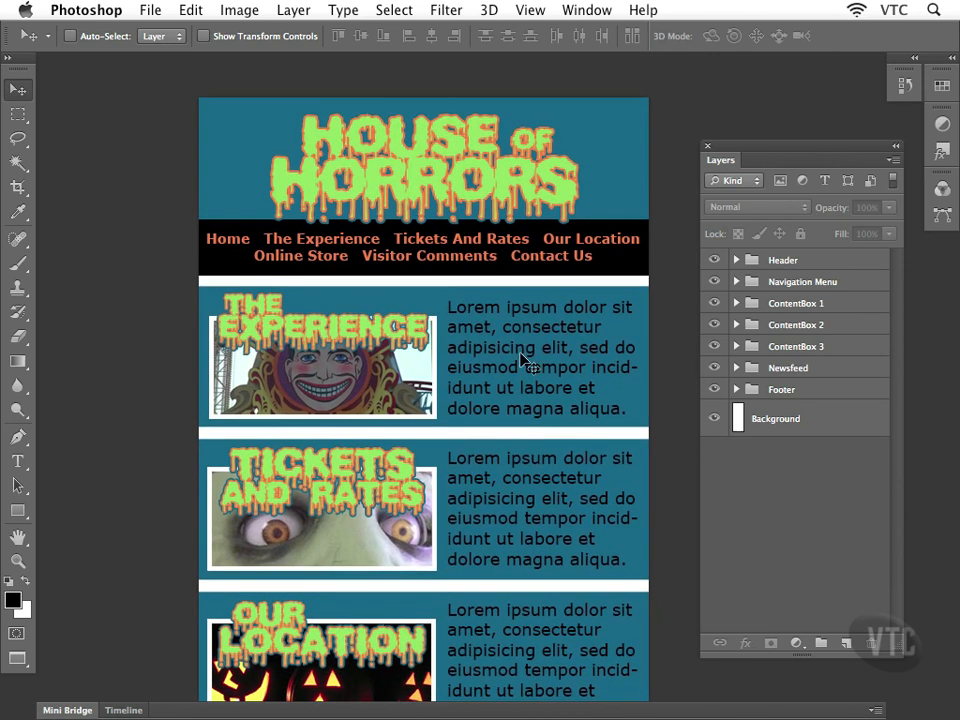